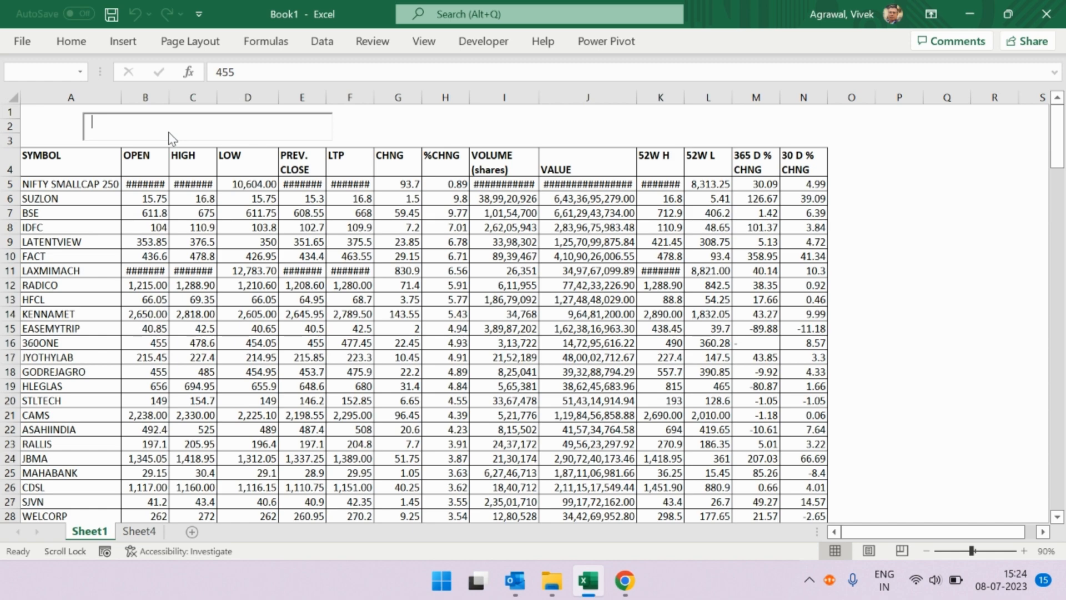
Test the search box on Sheet1 with the text "nifty", clear it, and search for "HF"
type("ni")
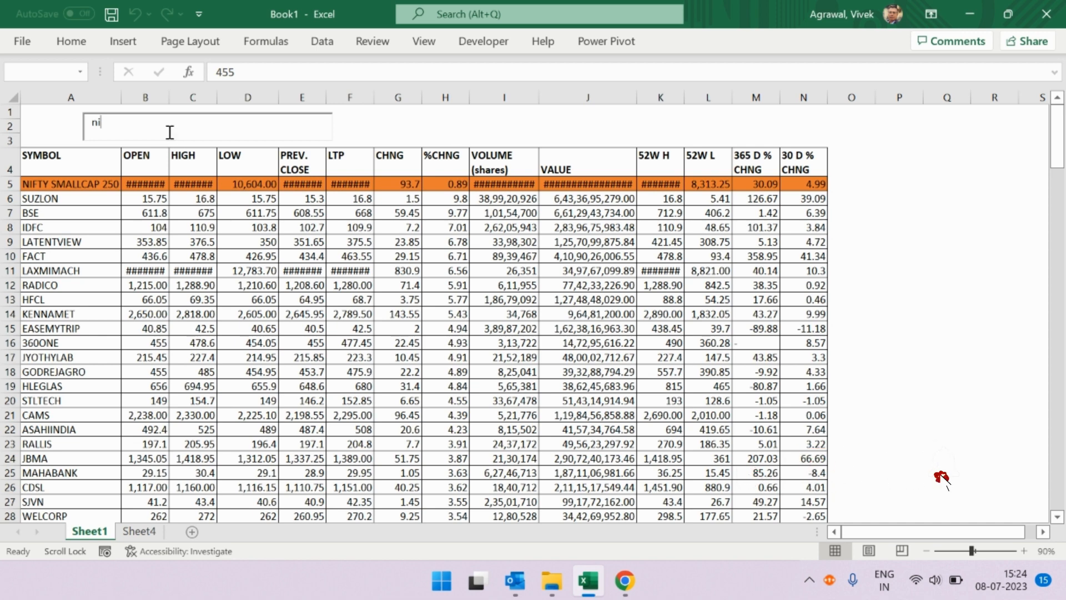
type("fty")
key("BackSpace")
key("BackSpace")
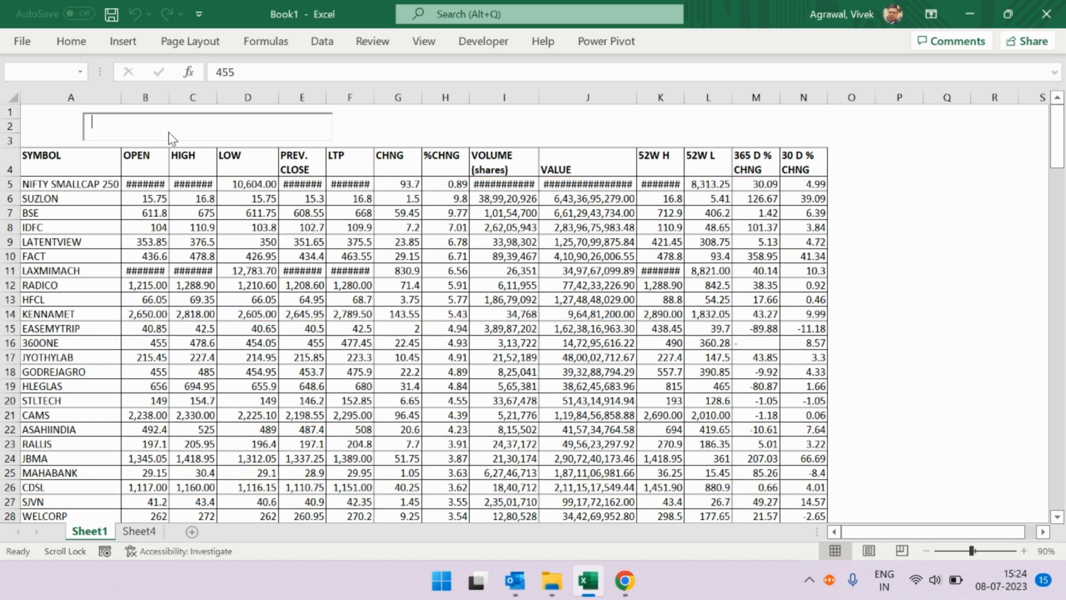
type("H")
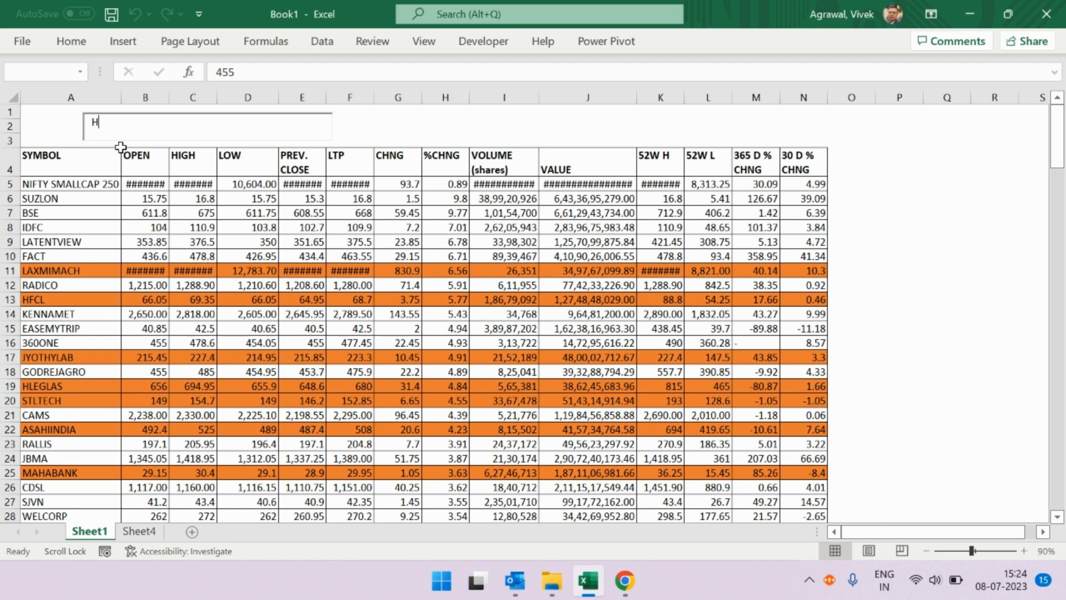
type("F")
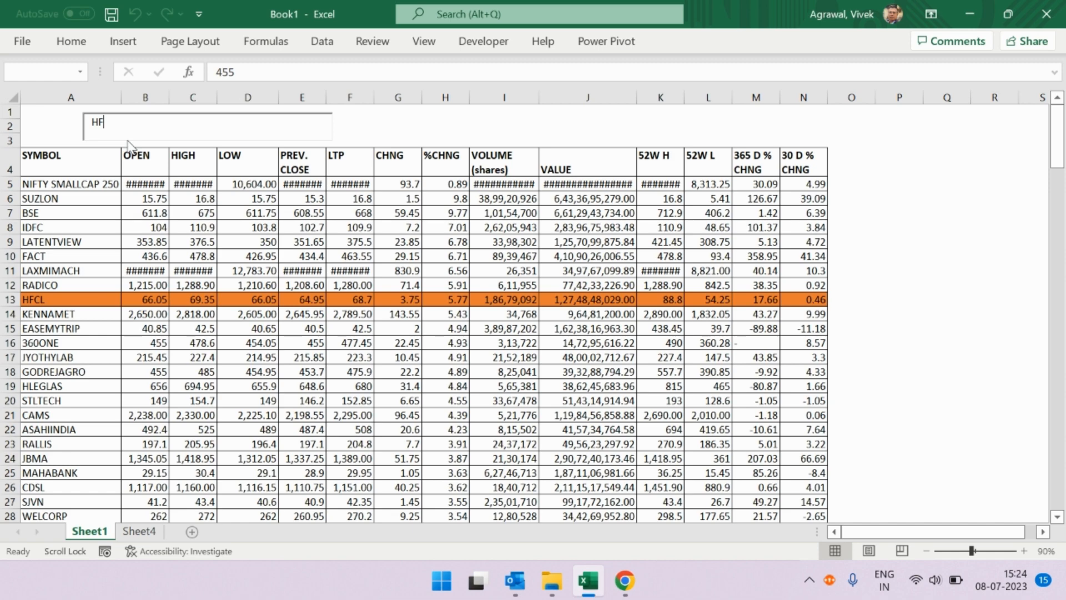
On Sheet4, draw an ActiveX text box above the table, spanning about columns B to H in rows 1 to 3
left_click(140, 531)
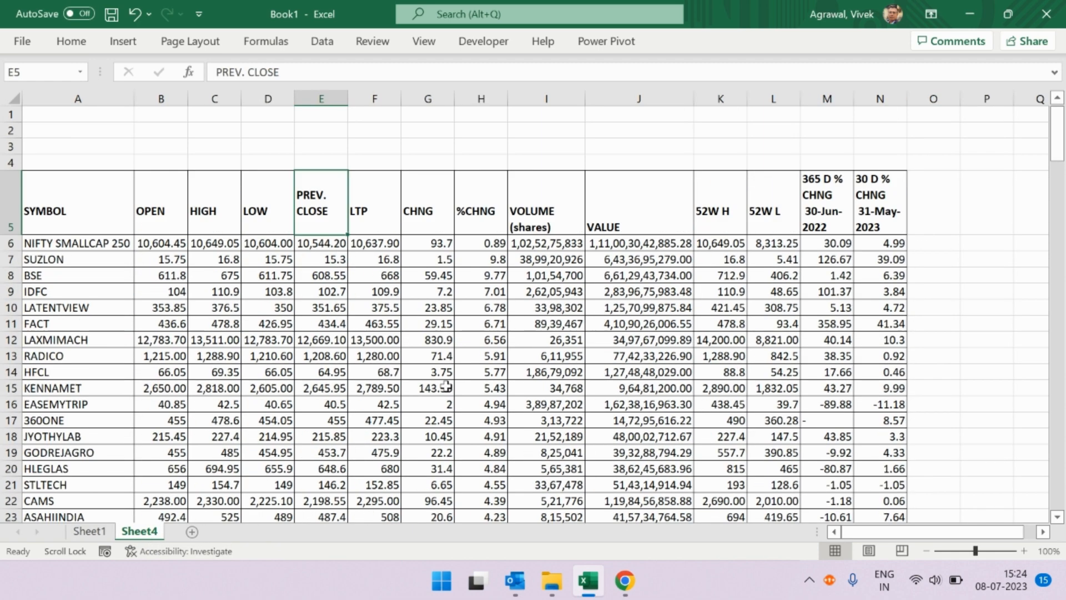
left_click(484, 49)
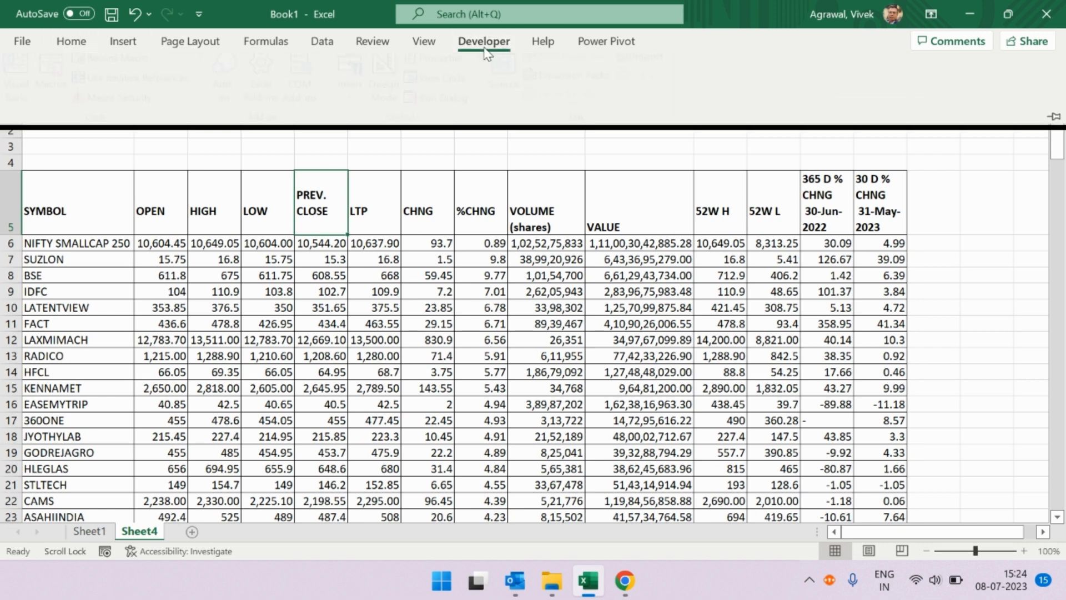
left_click(357, 101)
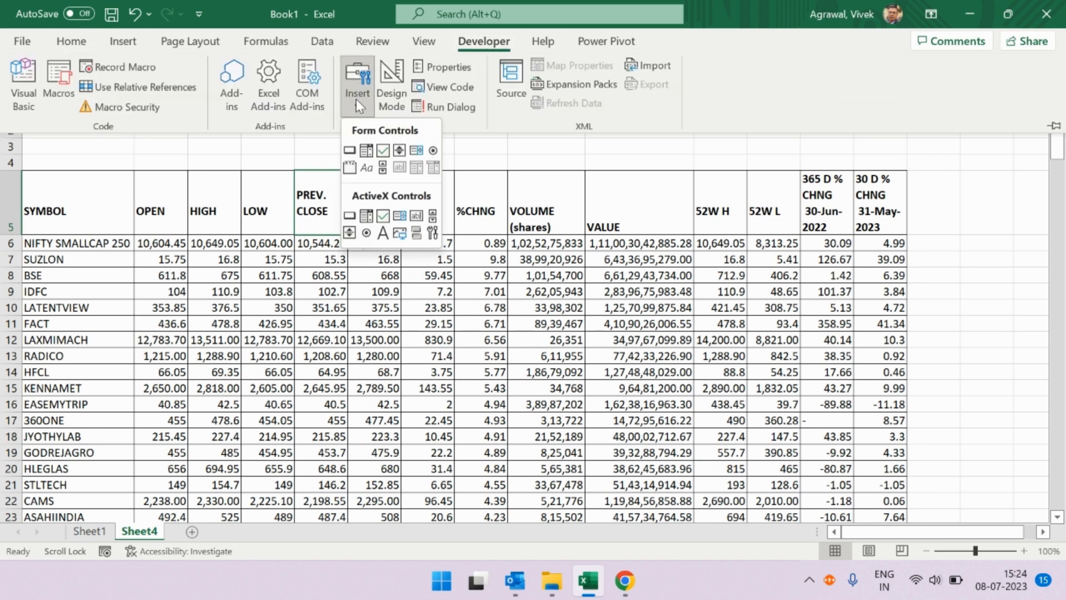
left_click(416, 217)
mouse_move(155, 120)
left_mouse_down()
mouse_move(291, 164)
mouse_move(428, 169)
mouse_move(470, 156)
left_mouse_up()
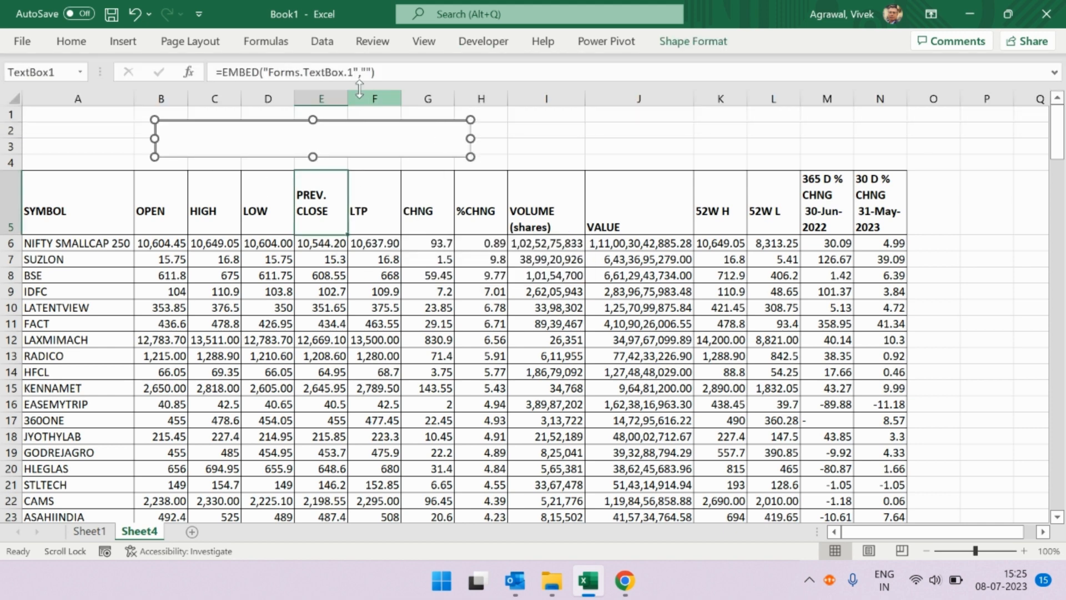
Set the text box's LinkedCell property to C2 and close its properties
right_click(304, 157)
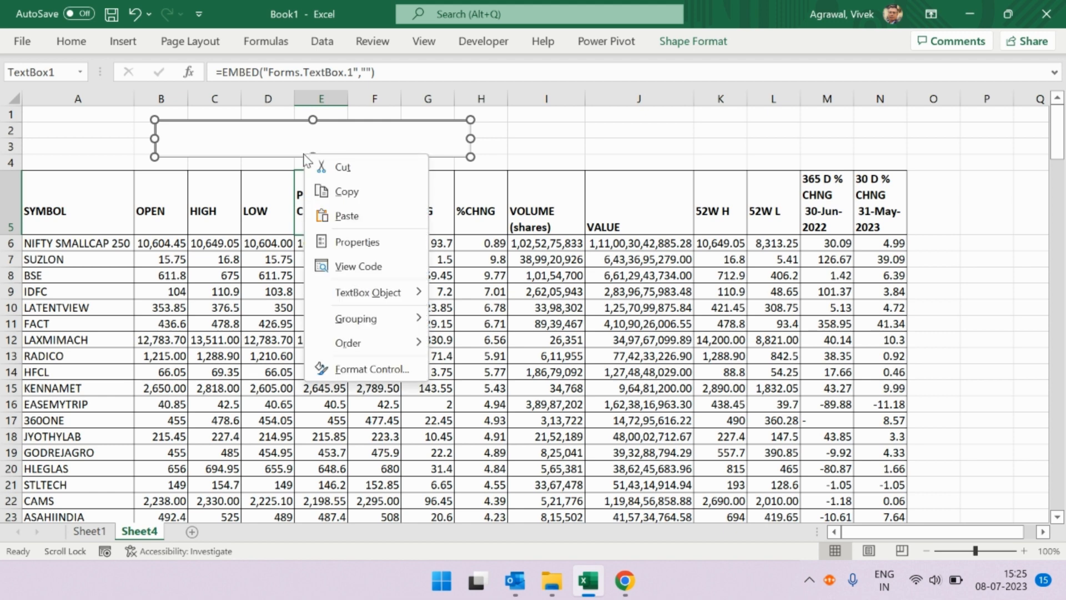
left_click(358, 243)
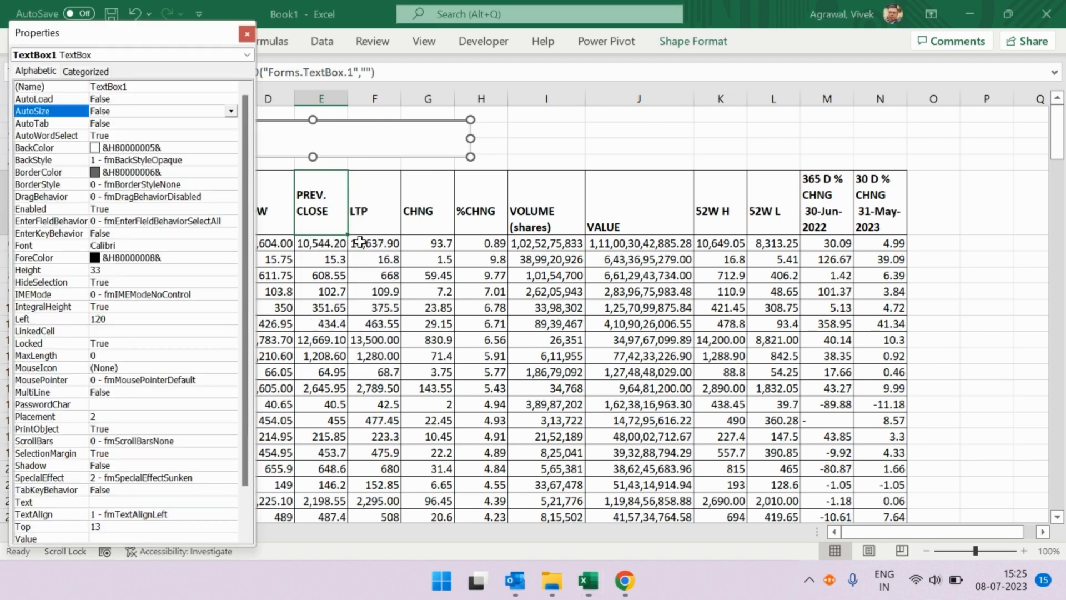
left_click(143, 331)
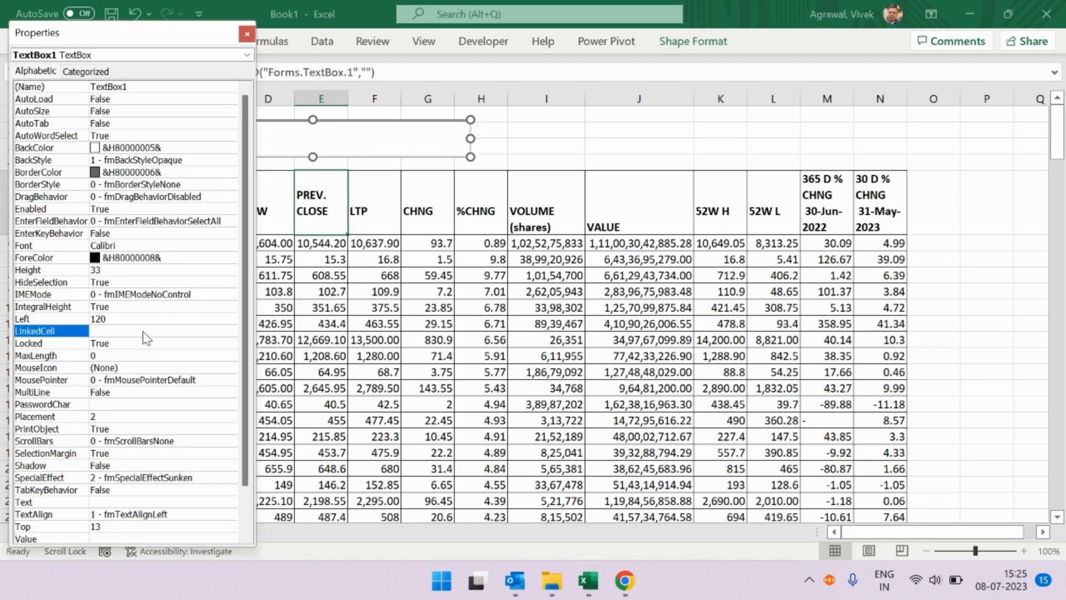
left_click_drag(122, 39, 479, 59)
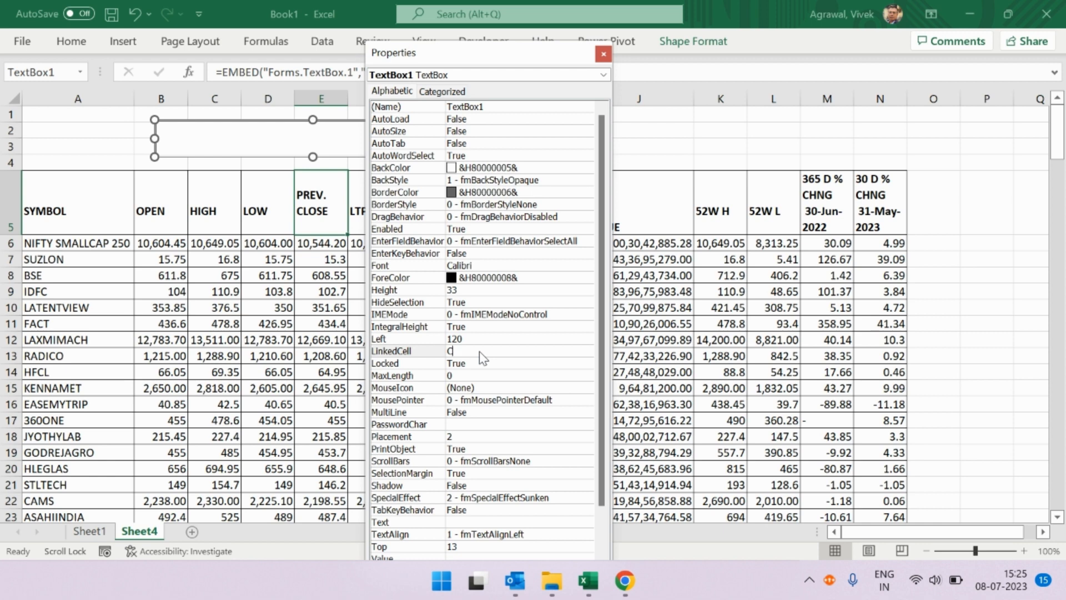
type("C2")
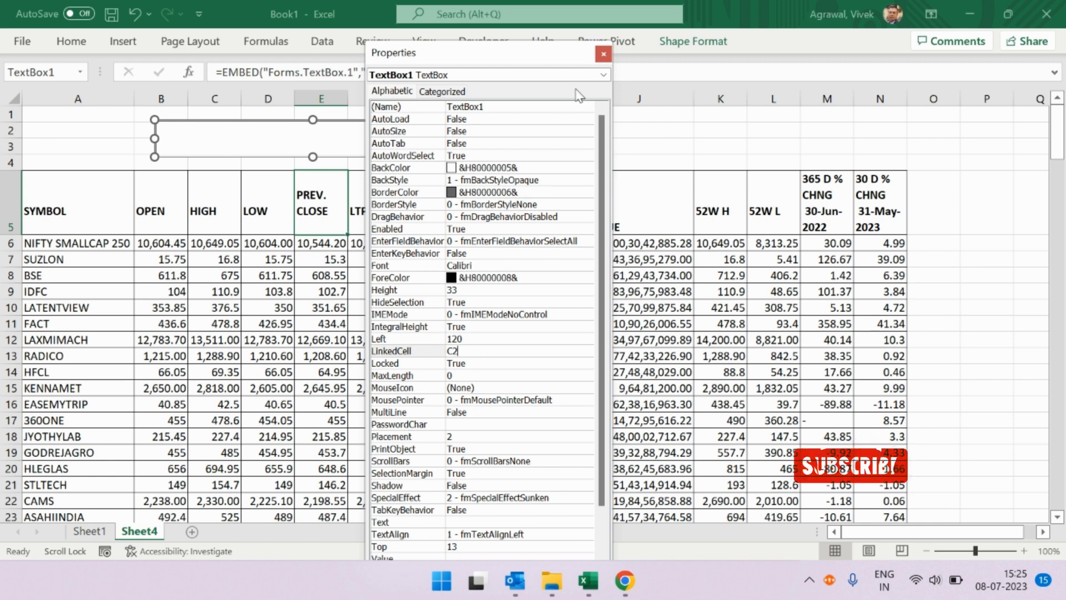
left_click(603, 53)
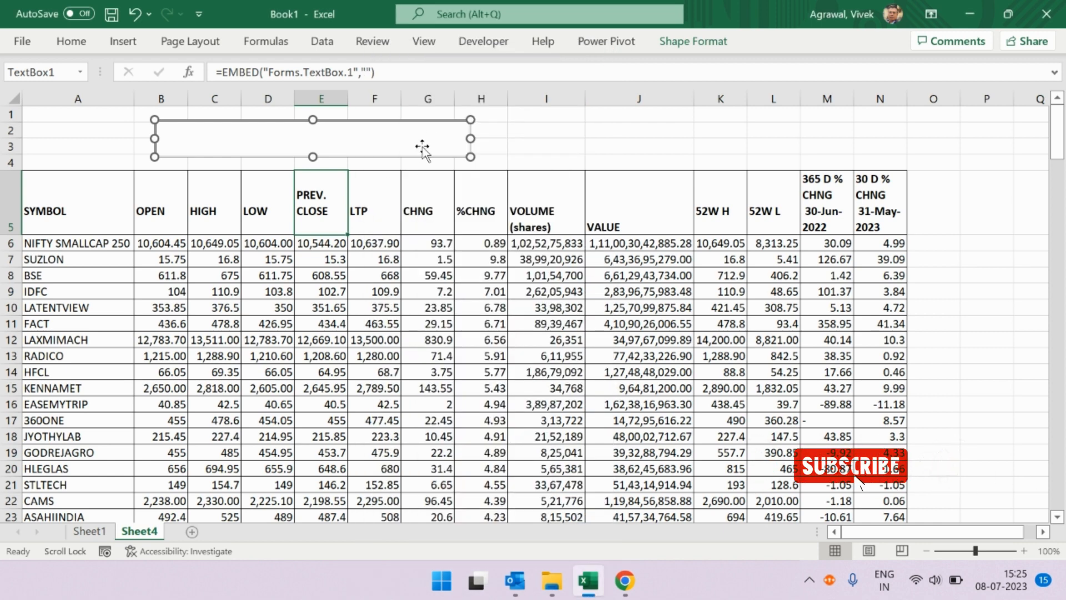
Turn off Design Mode and try out the text box with the text "te"
left_click(483, 41)
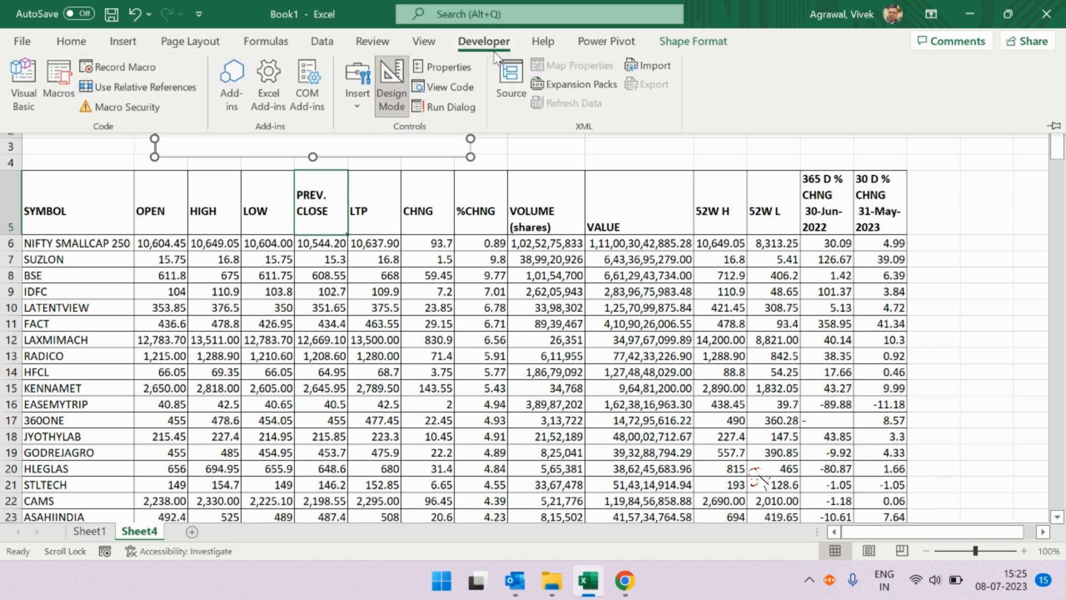
left_click(388, 109)
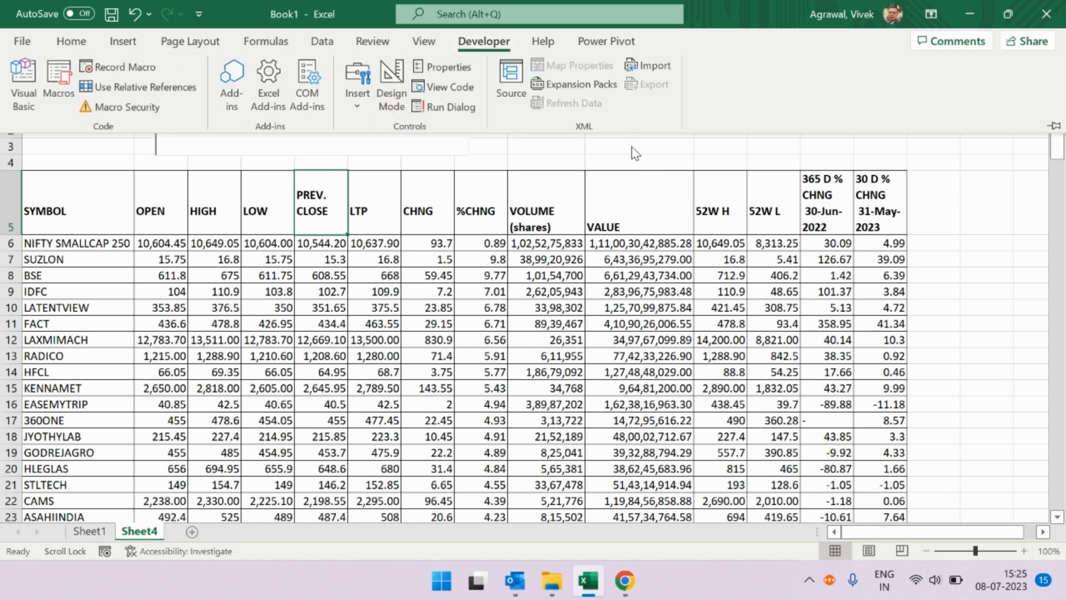
left_click(288, 142)
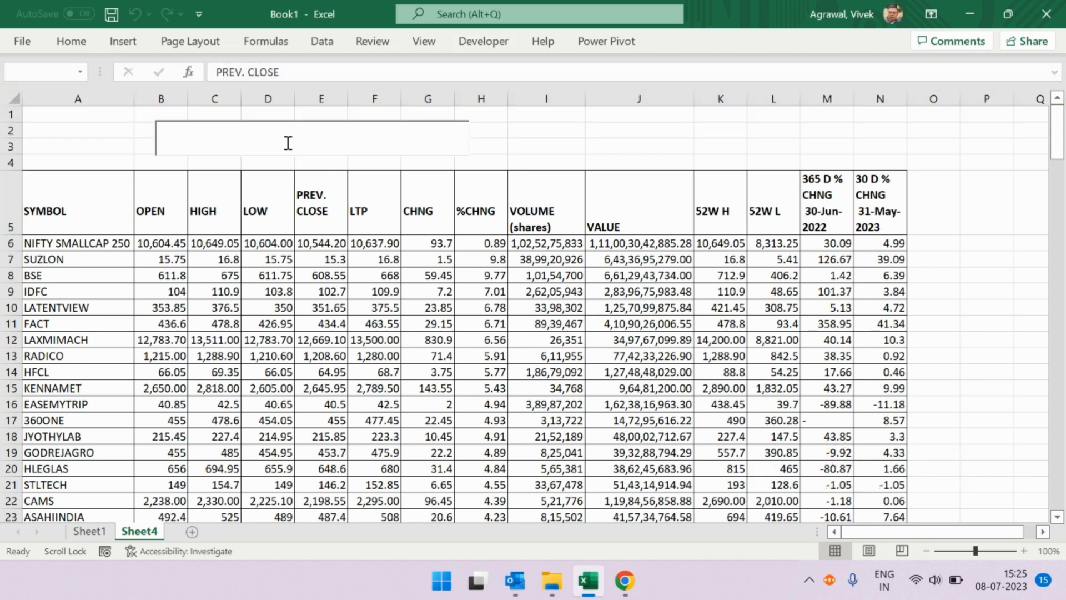
type("te")
left_click(535, 149)
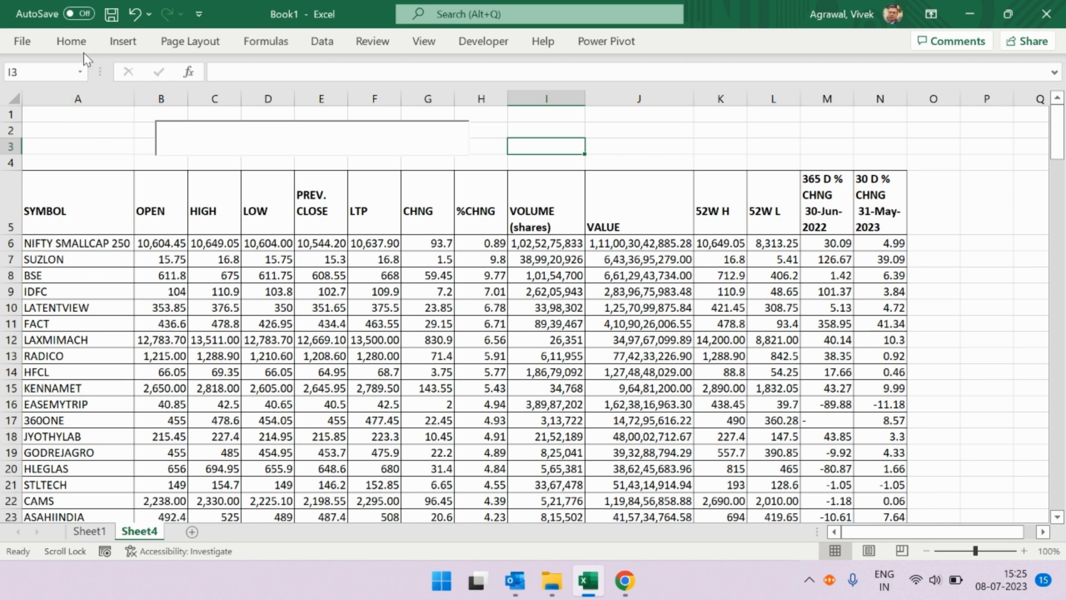
Start a new conditional formatting rule for data range A6:N184, using a formula to determine which cells to format
left_click(33, 244)
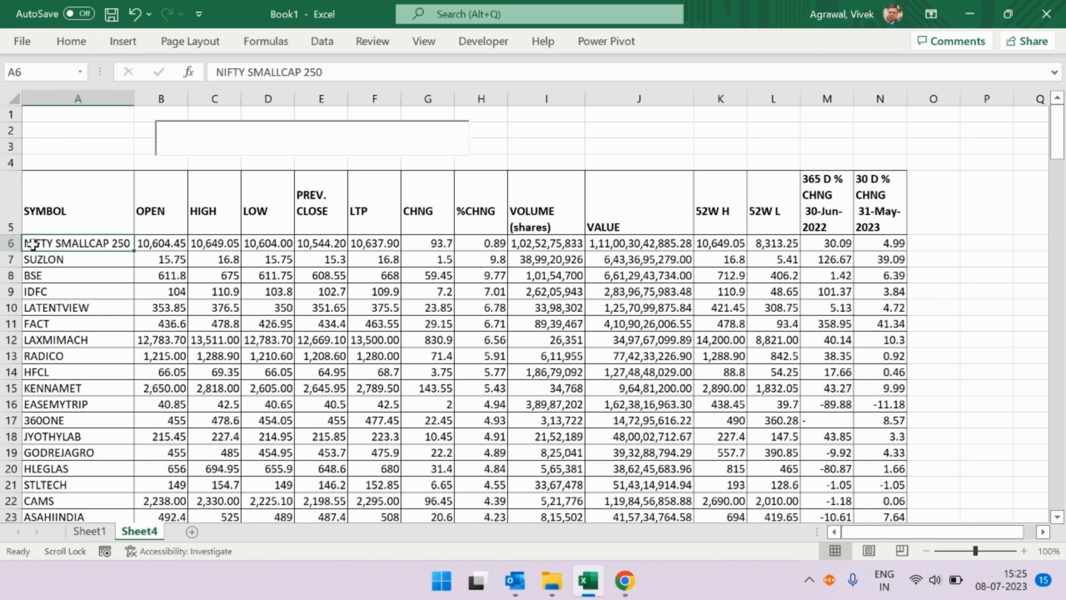
left_click_drag(33, 244, 891, 277)
key("ctrl+shift+Down")
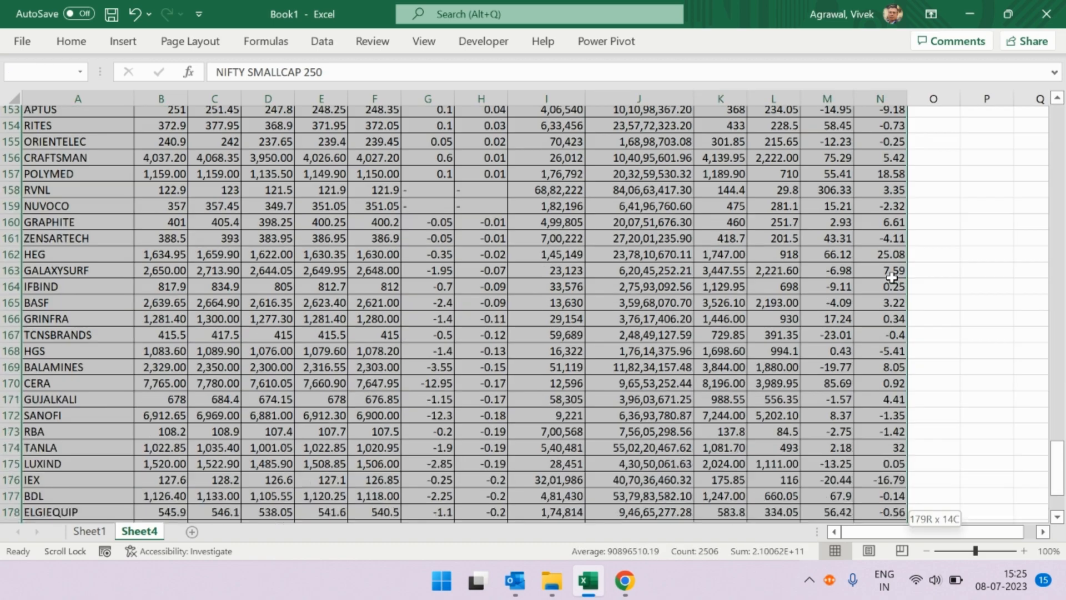
scroll(444, 300, "up", 19)
scroll(449, 300, "up", 20)
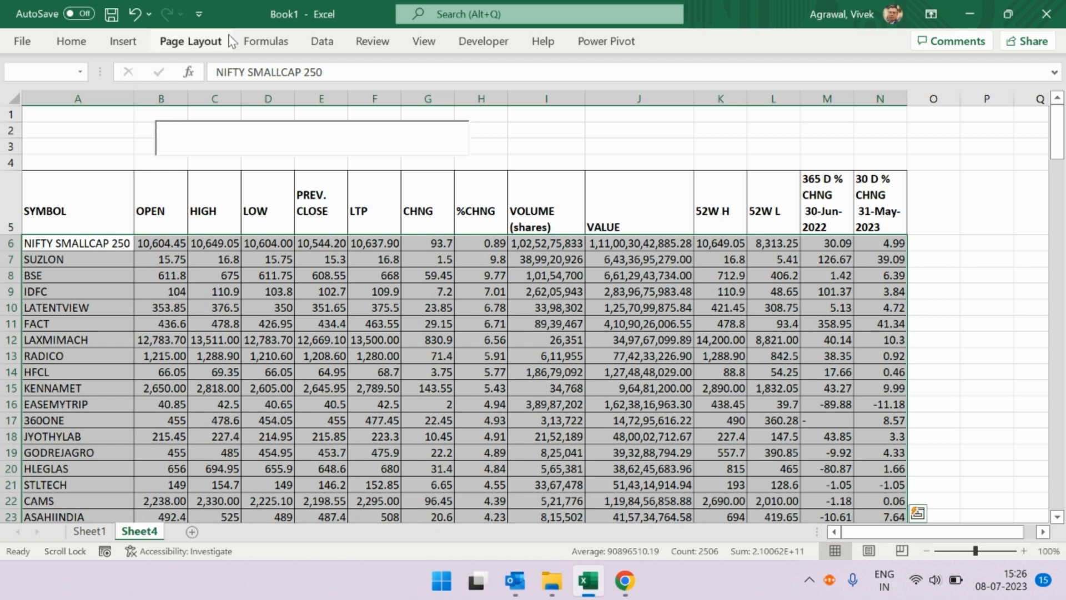
left_click(73, 44)
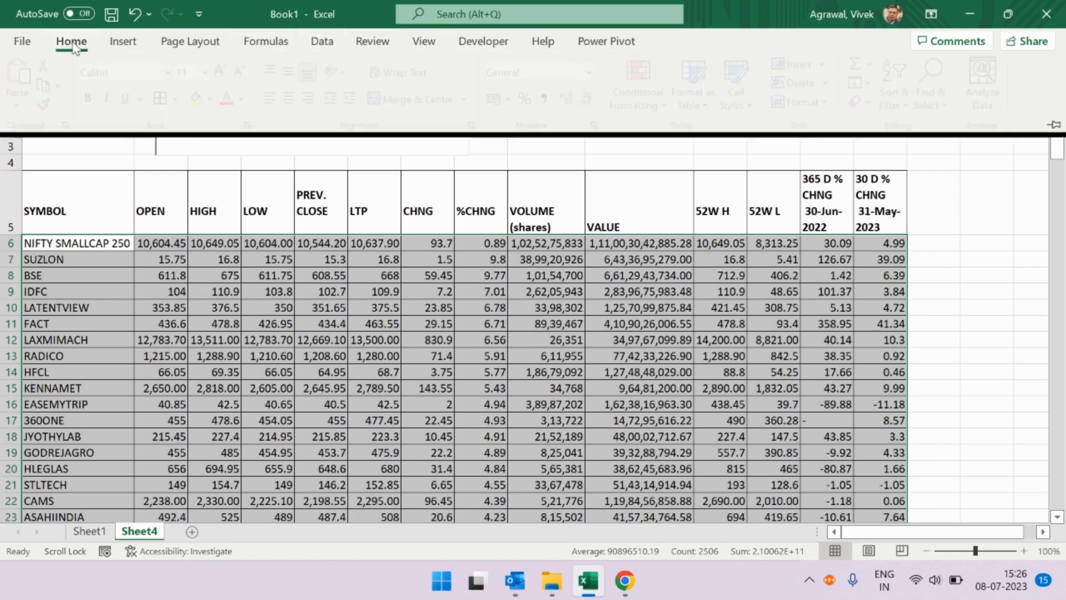
left_click(644, 88)
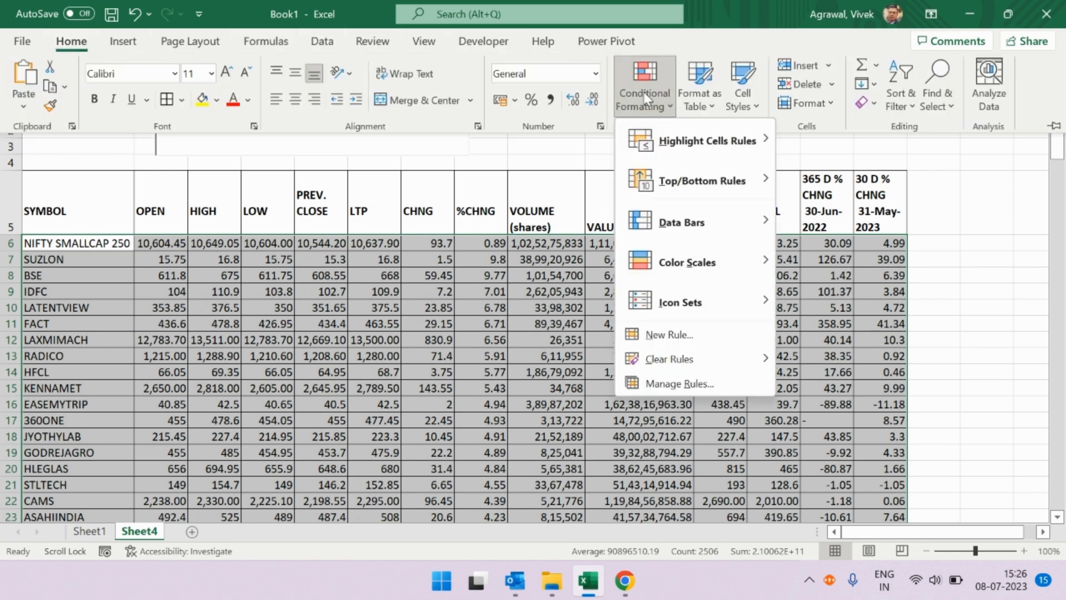
left_click(705, 382)
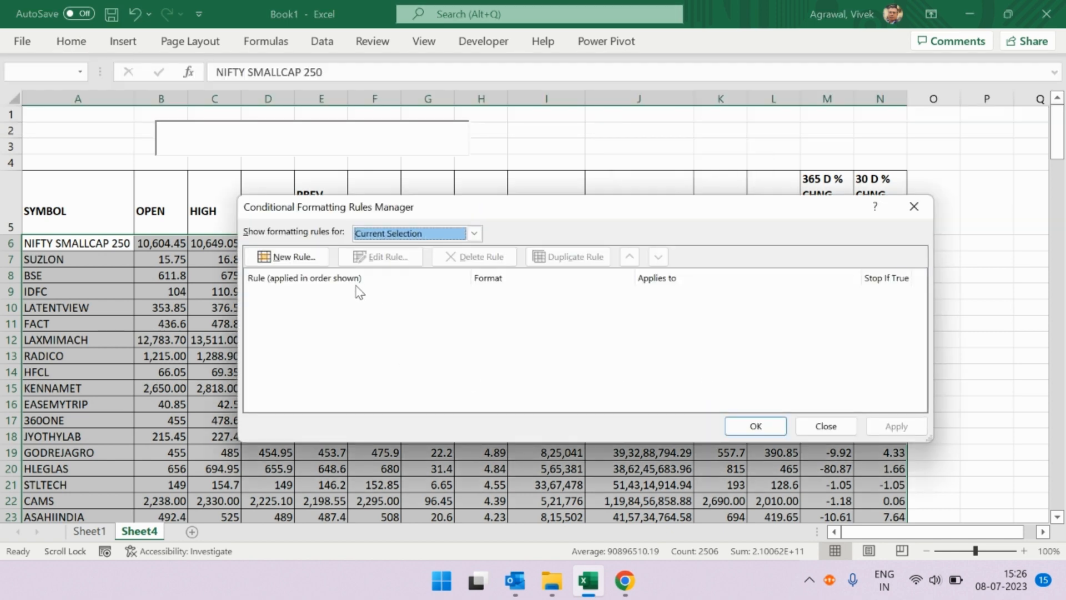
left_click(307, 264)
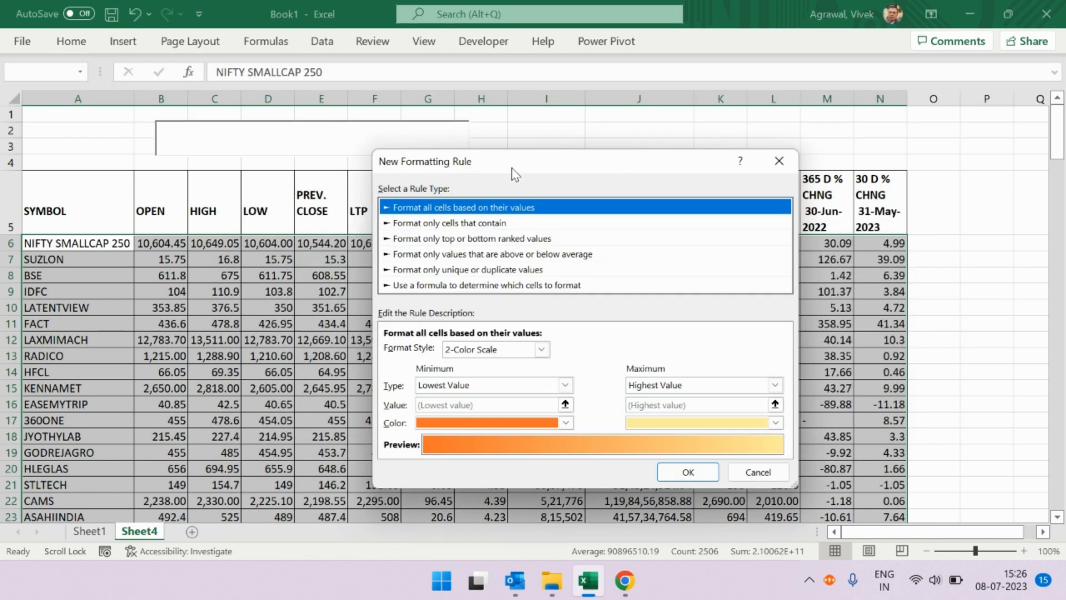
left_click_drag(512, 174, 495, 166)
left_click(482, 279)
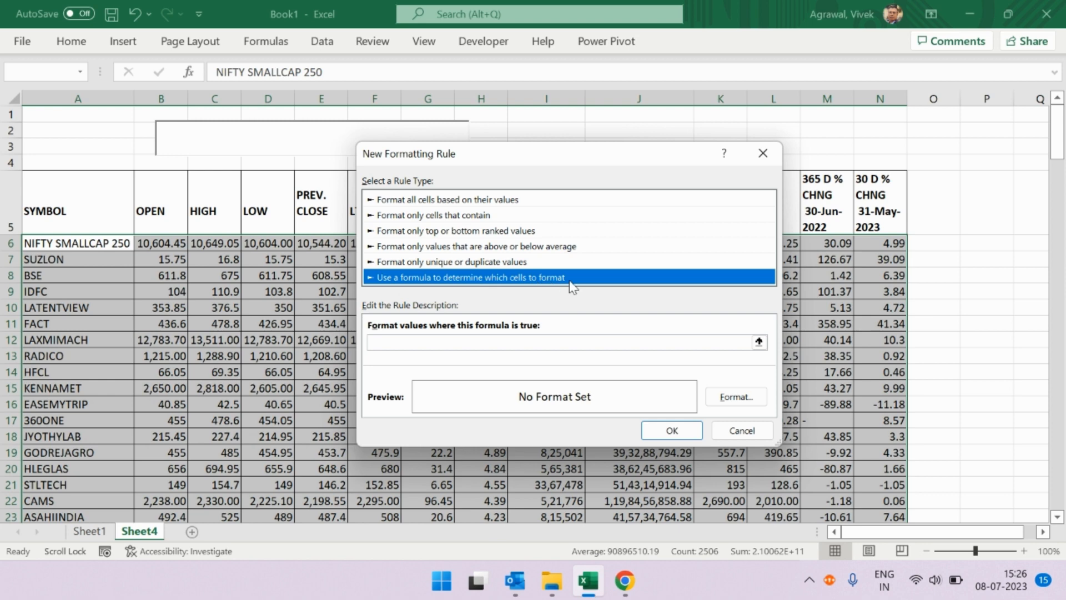
left_click_drag(560, 164, 517, 196)
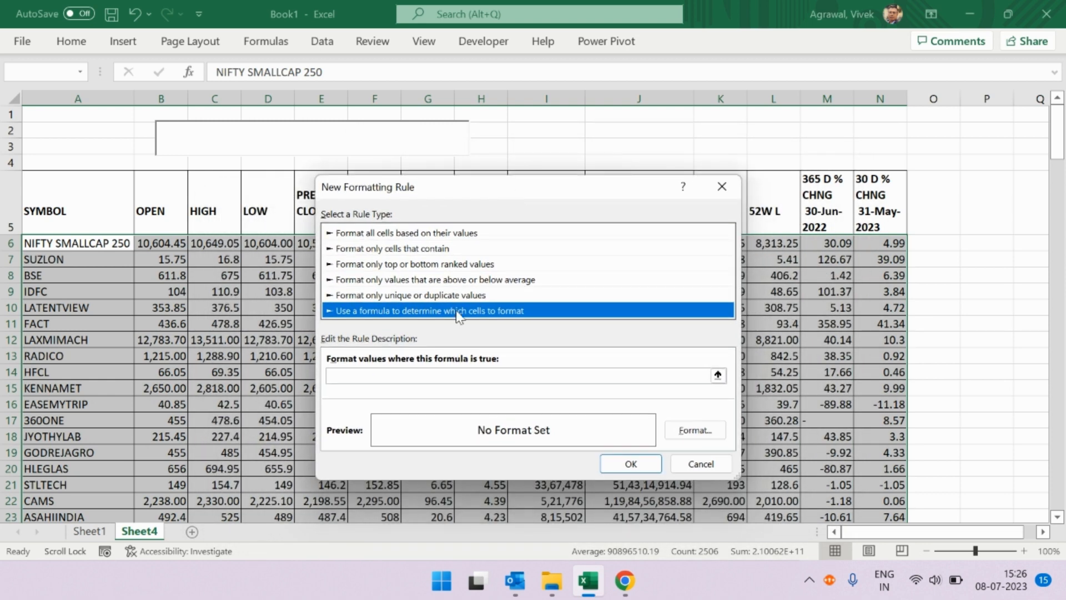
Enter the rule formula =AND($C$2<>"",ISNUMBER(SEARCH($C$2,$A6))) with the row reference of A6 left relative
left_click(431, 372)
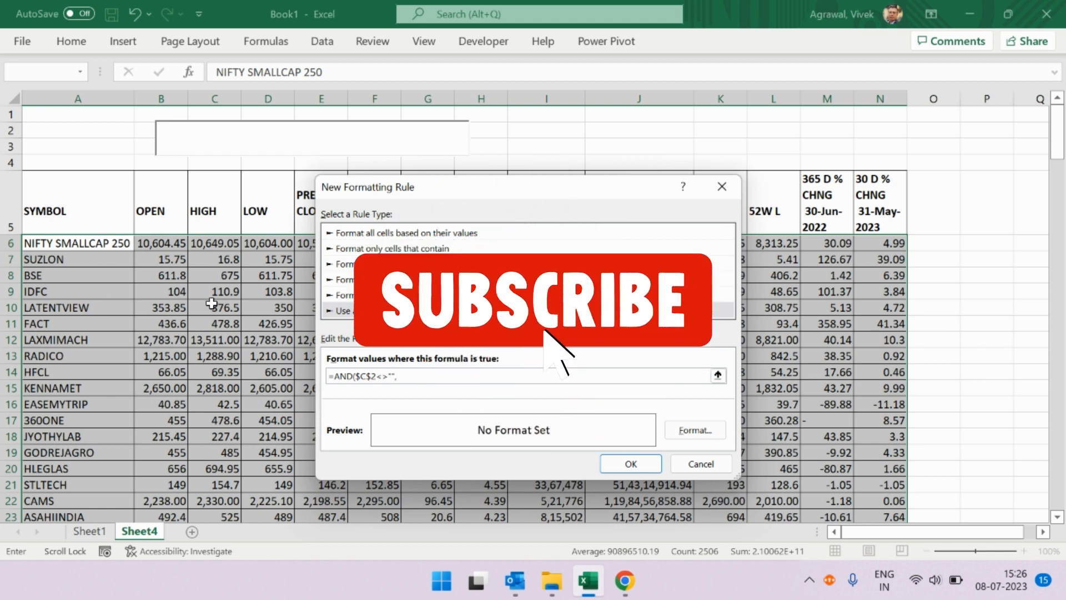
type("IS")
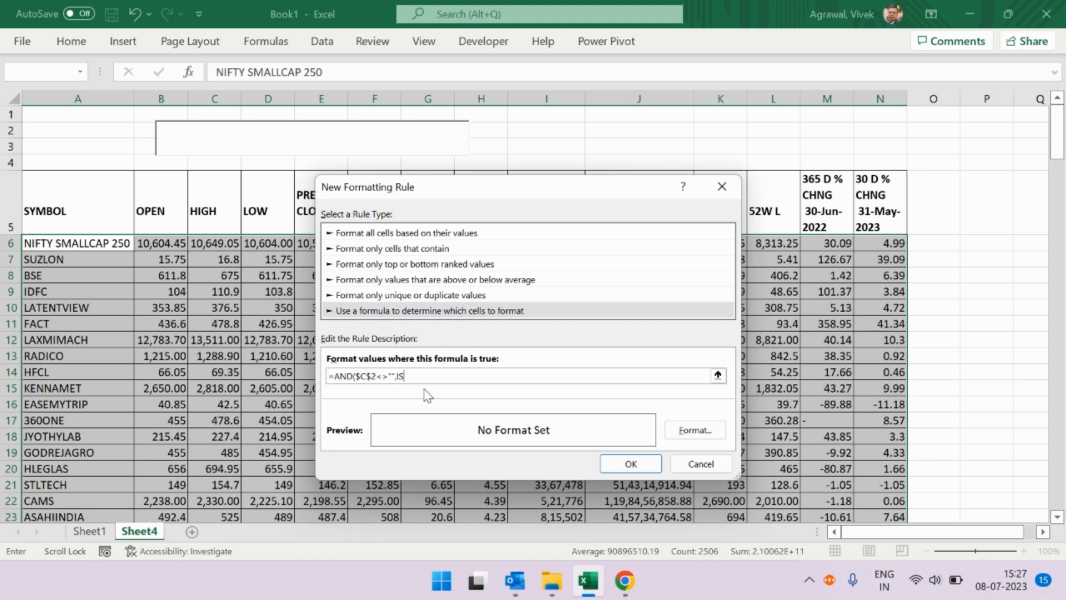
type("MBWE")
type("ARCH($C$2,")
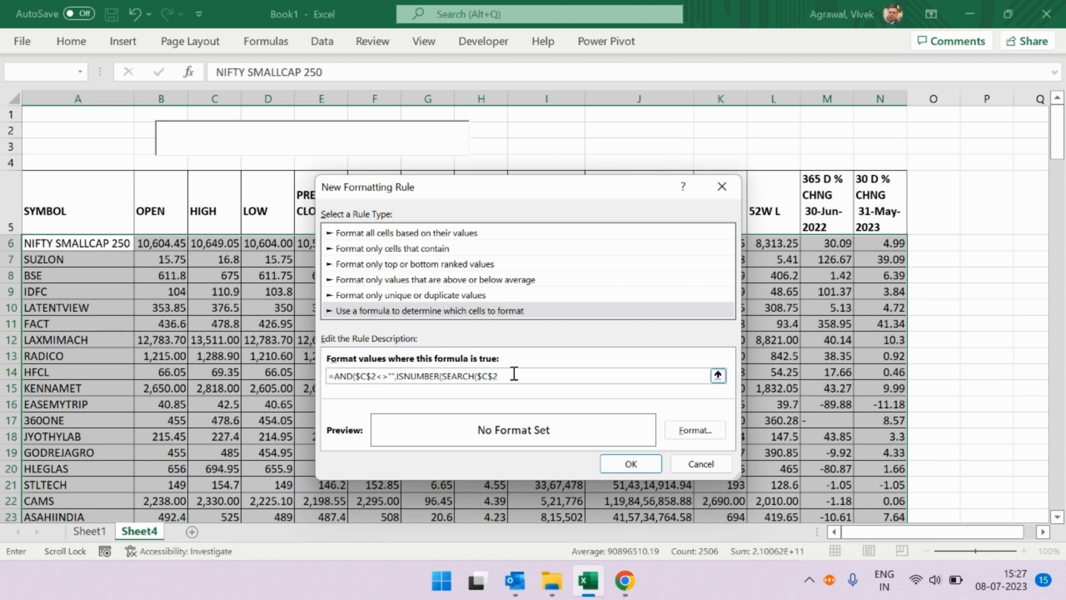
left_click(49, 243)
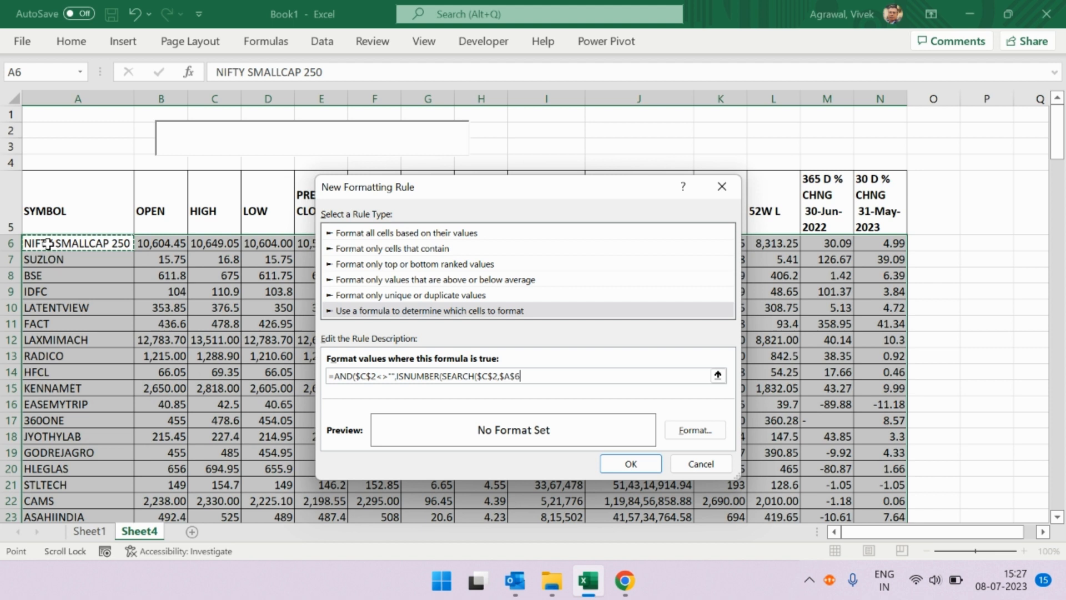
left_click(516, 376)
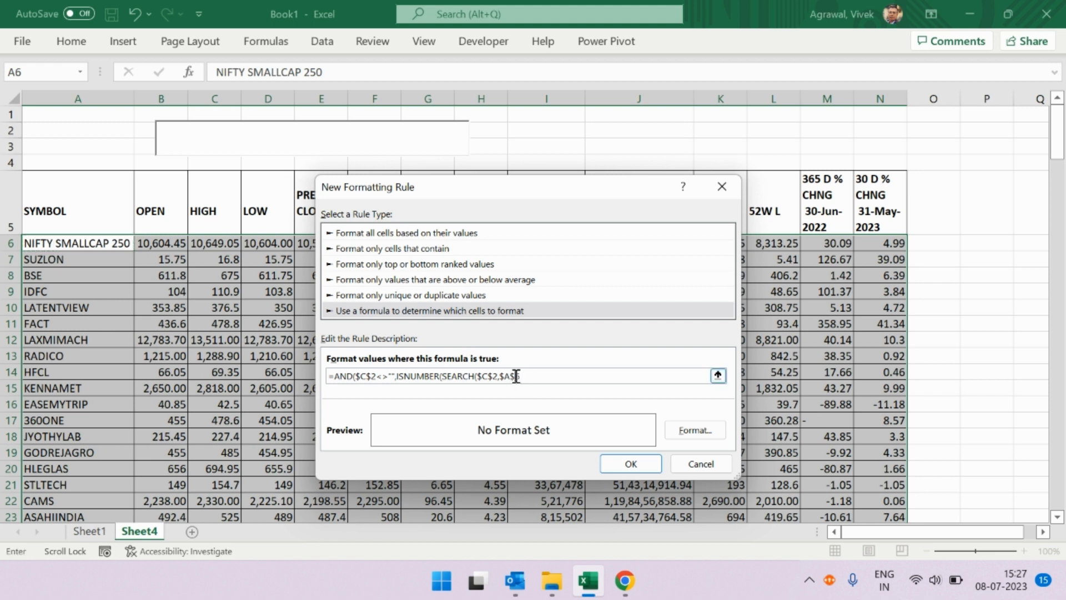
key("BackSpace")
Give the formula rule an orange background fill and confirm the new rule
left_click(696, 430)
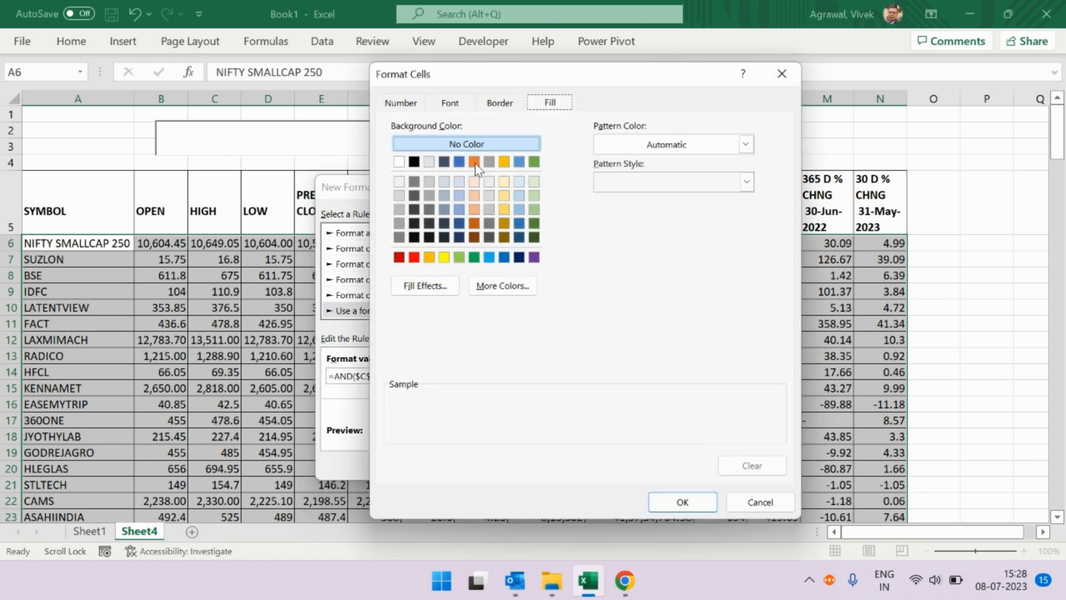
left_click(474, 164)
left_click(688, 503)
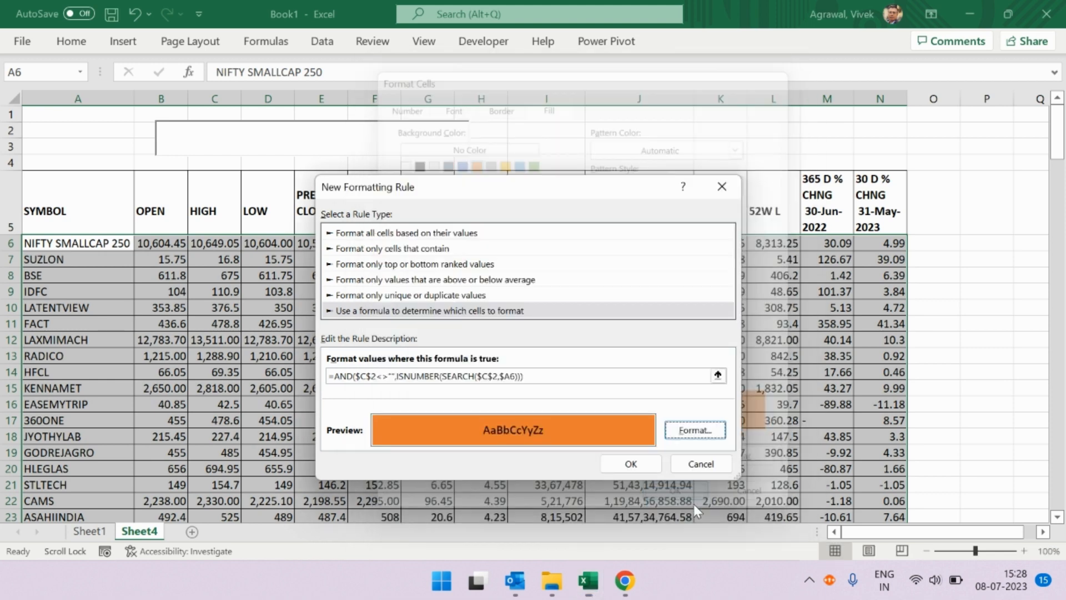
left_click(652, 468)
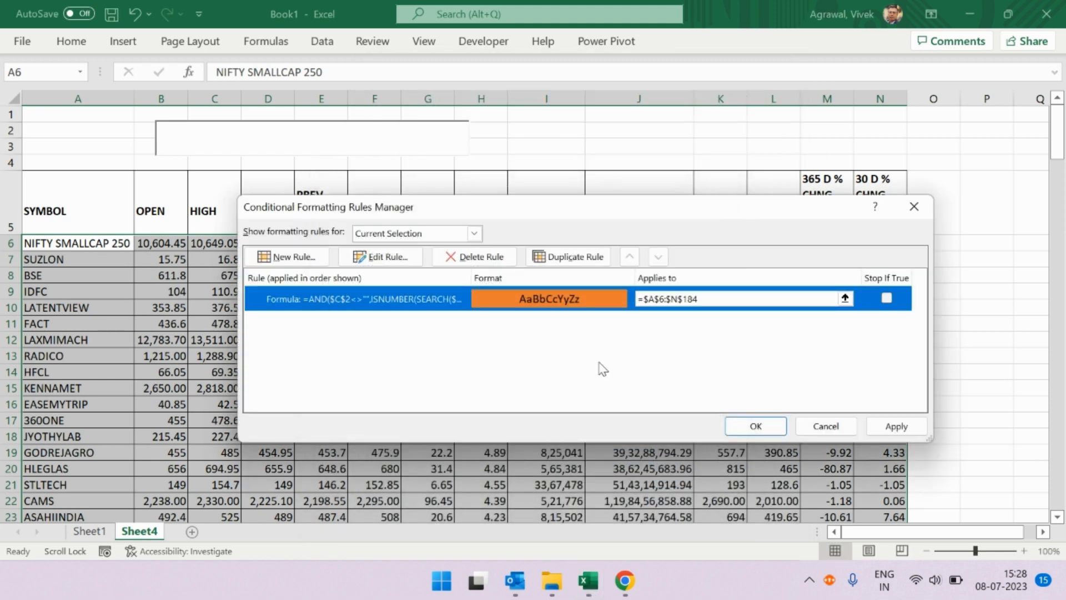
Apply the new highlighting rule, close the rules manager, and test the search box with "n" before clearing it
left_click(896, 426)
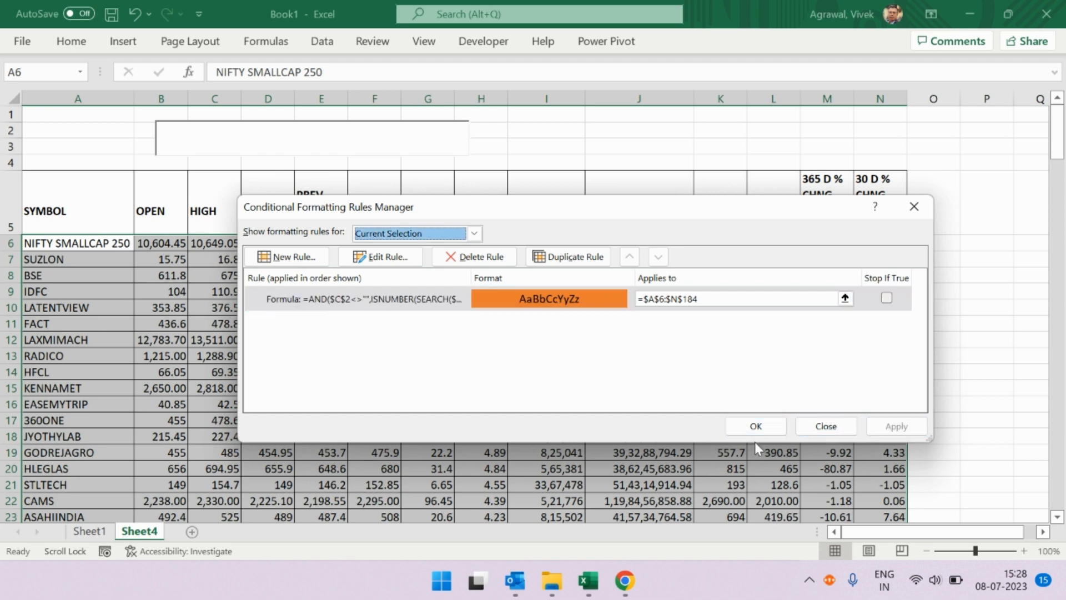
left_click(765, 432)
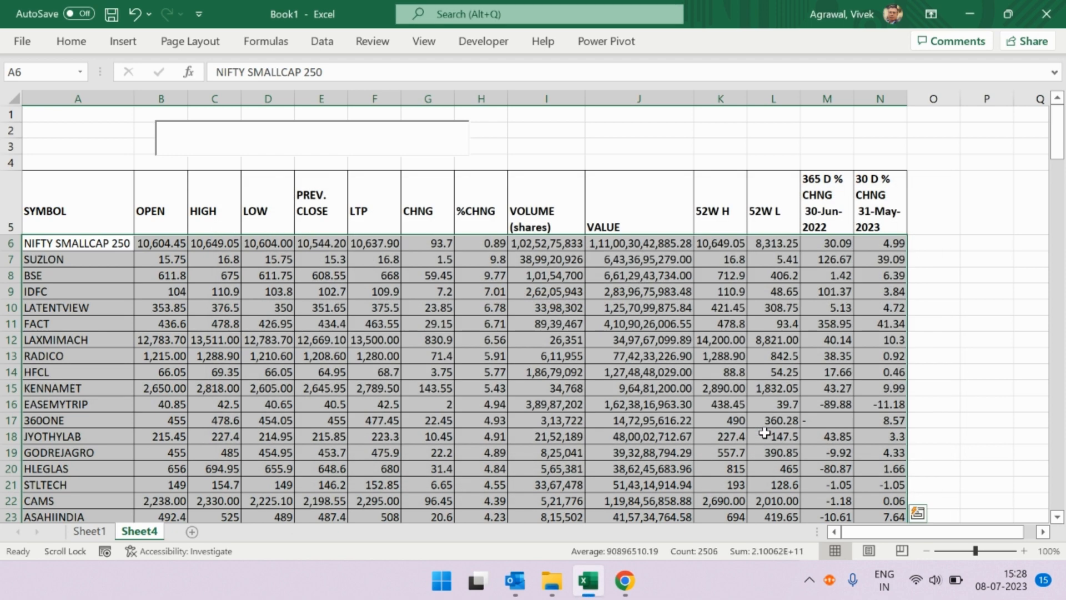
left_click(354, 140)
type("n")
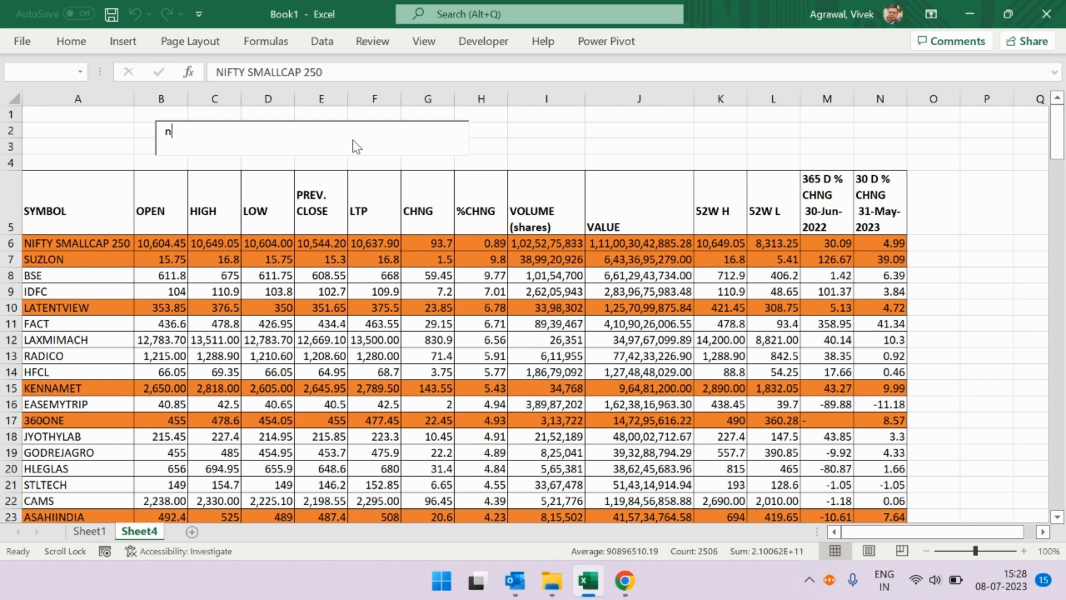
key("BackSpace")
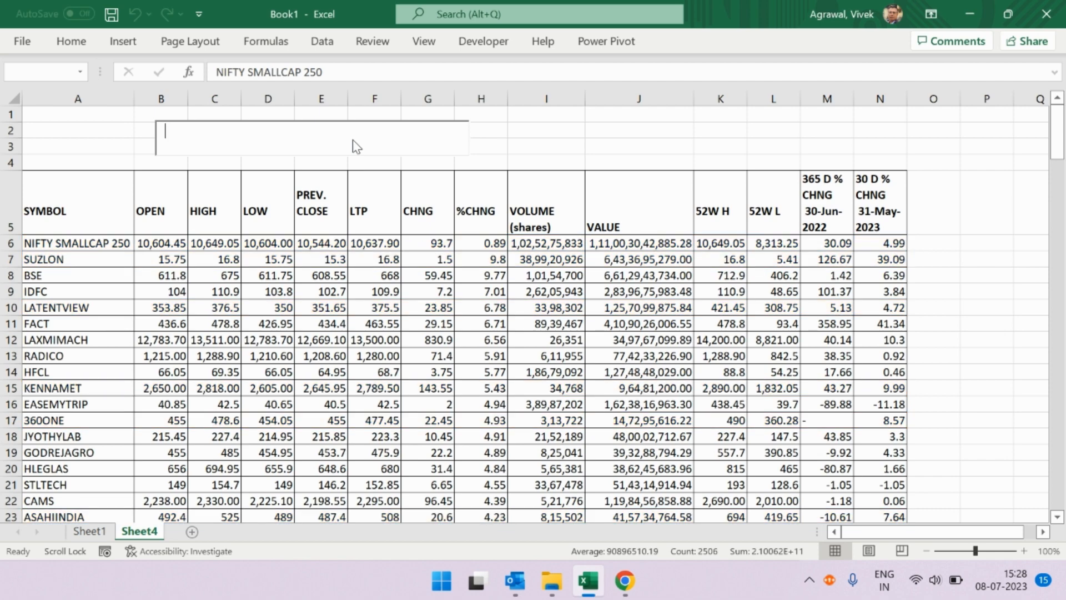
Search the stock symbols for "sUZ" in the linked text box
type("s")
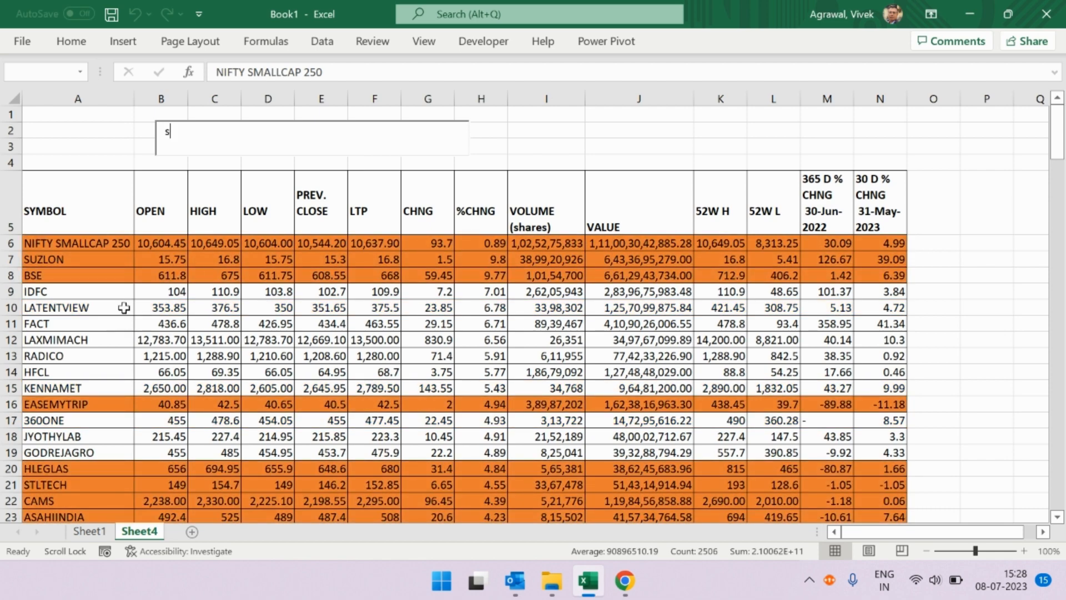
type("US")
key("BackSpace")
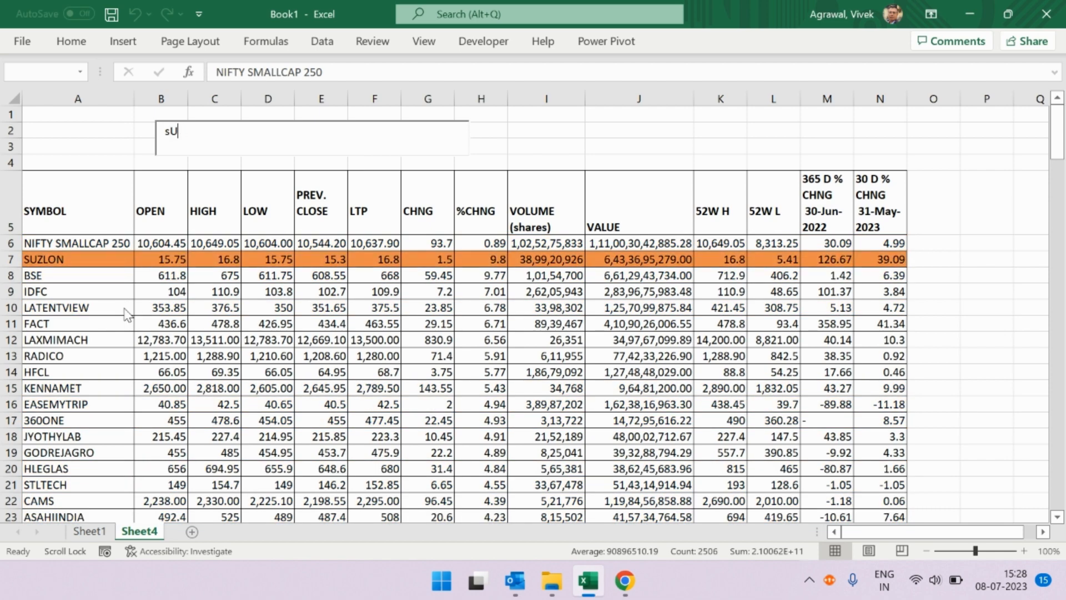
type("Z")
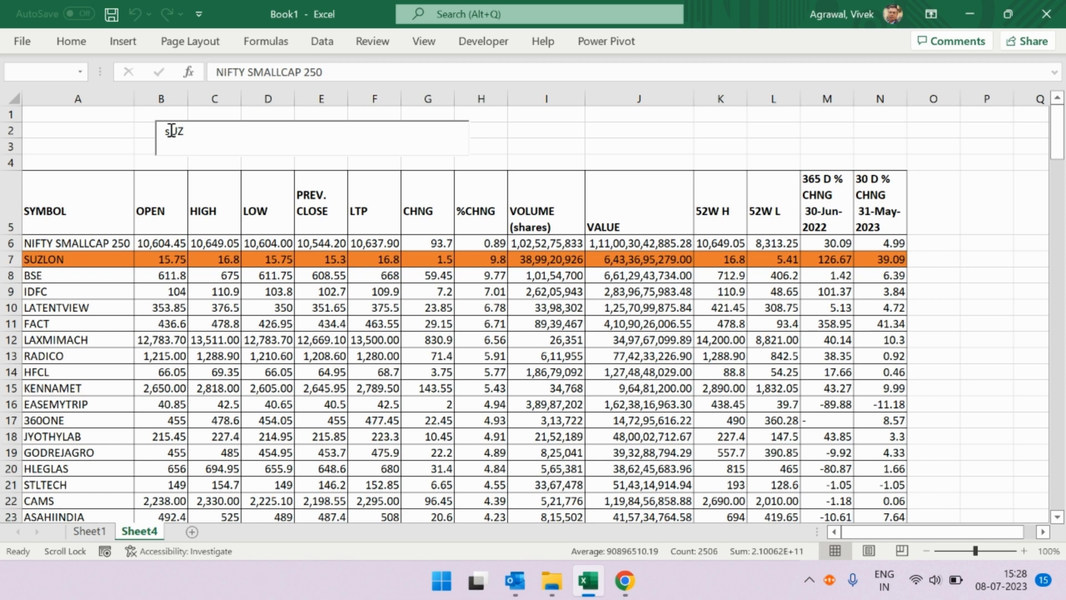
Clear the search box and search the stock symbols for "hf"
key("BackSpace")
key("BackSpace")
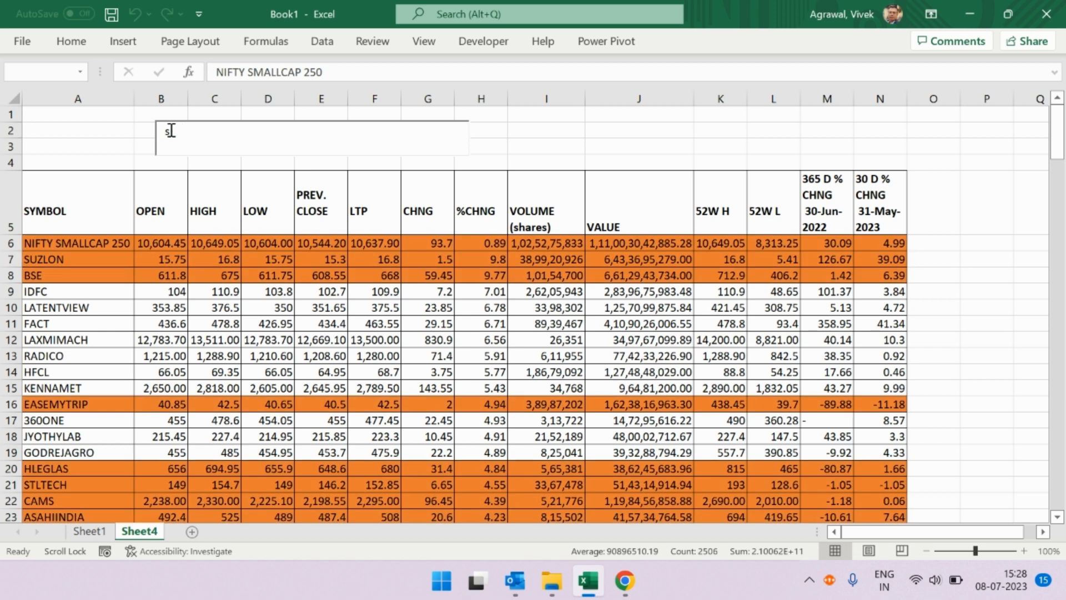
key("BackSpace")
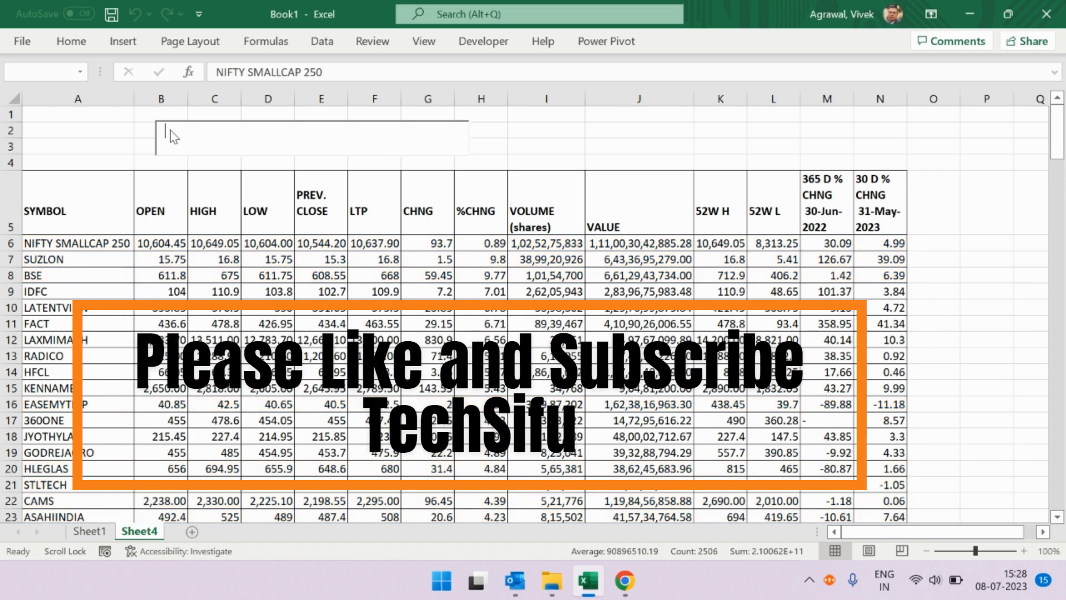
type("hf")
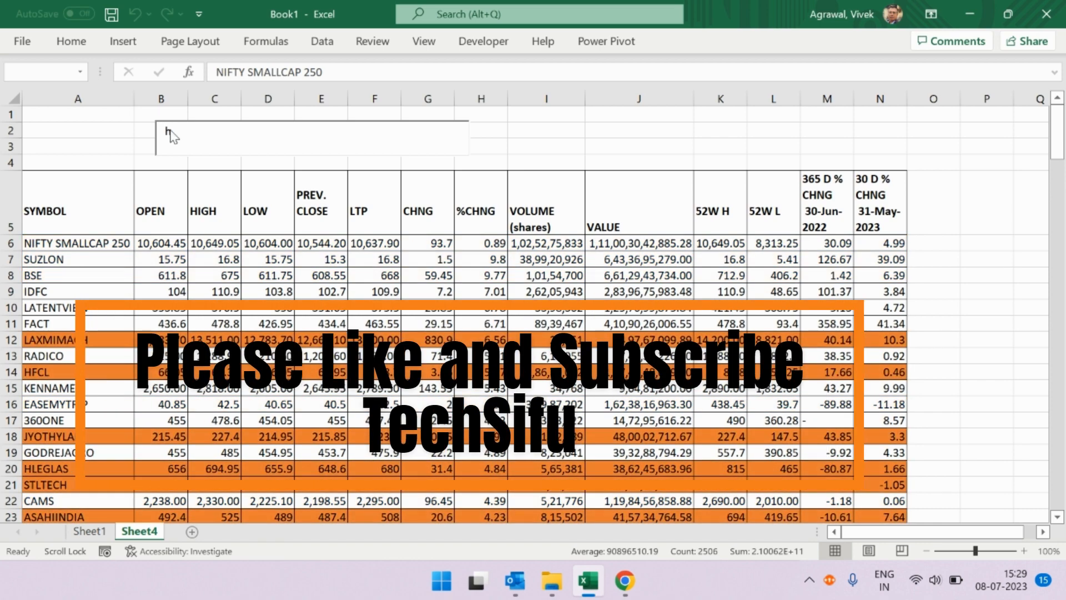